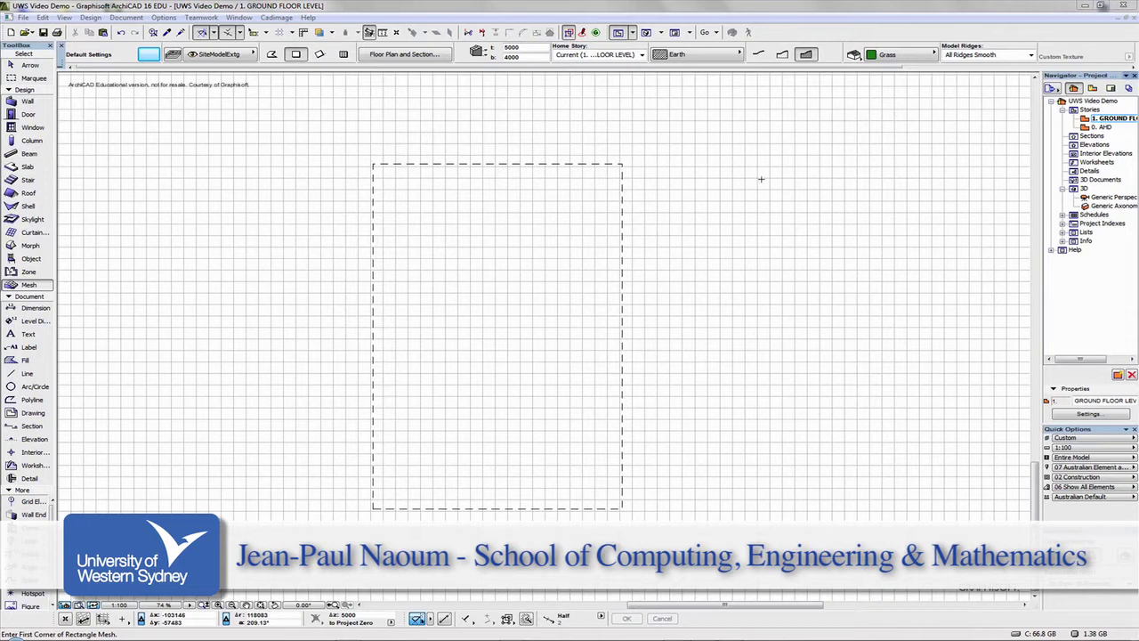
Compare the mesh on 0. AHD, then set Construction Elements' Above Home Story line type to Solid Line
{"action": "double_click", "coordinate": [1100, 127]}
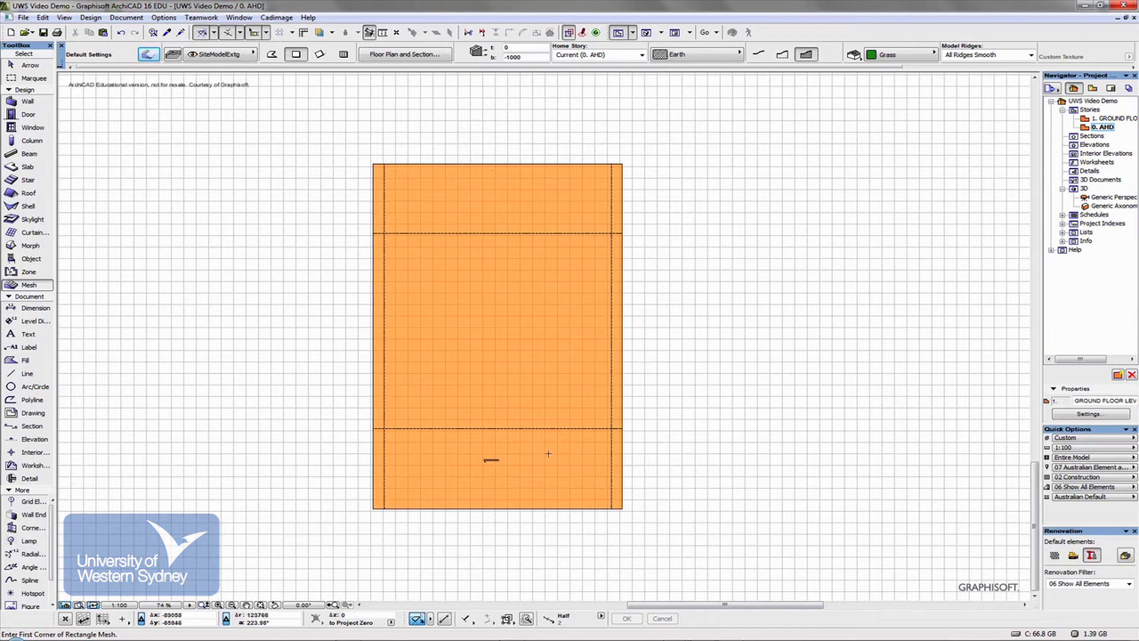
{"action": "double_click", "coordinate": [1113, 118]}
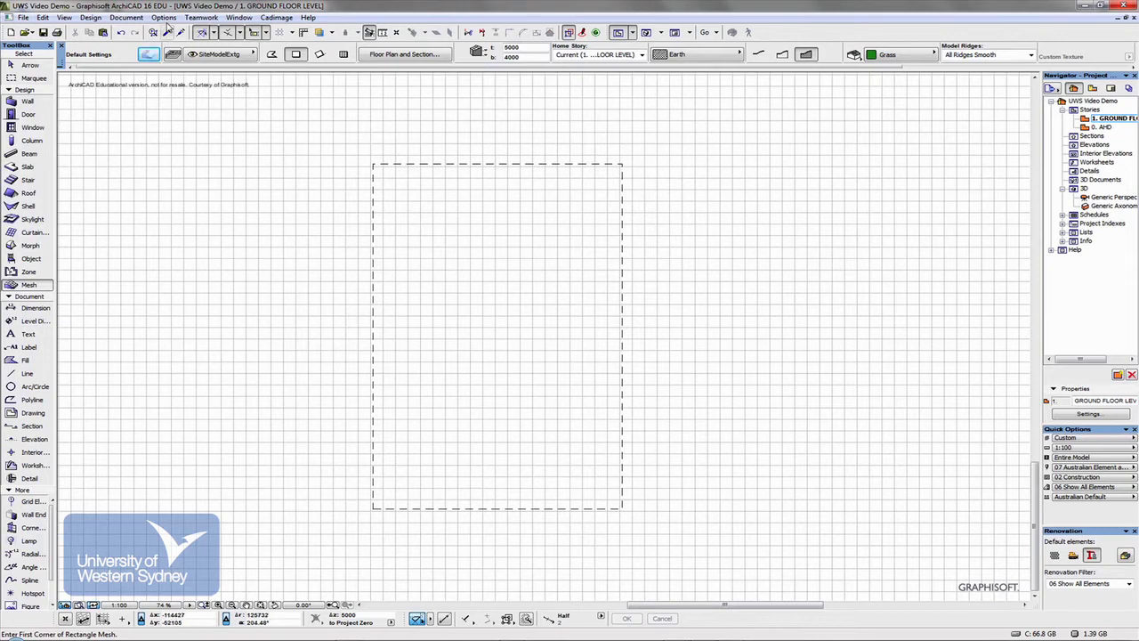
{"action": "left_click", "coordinate": [163, 18]}
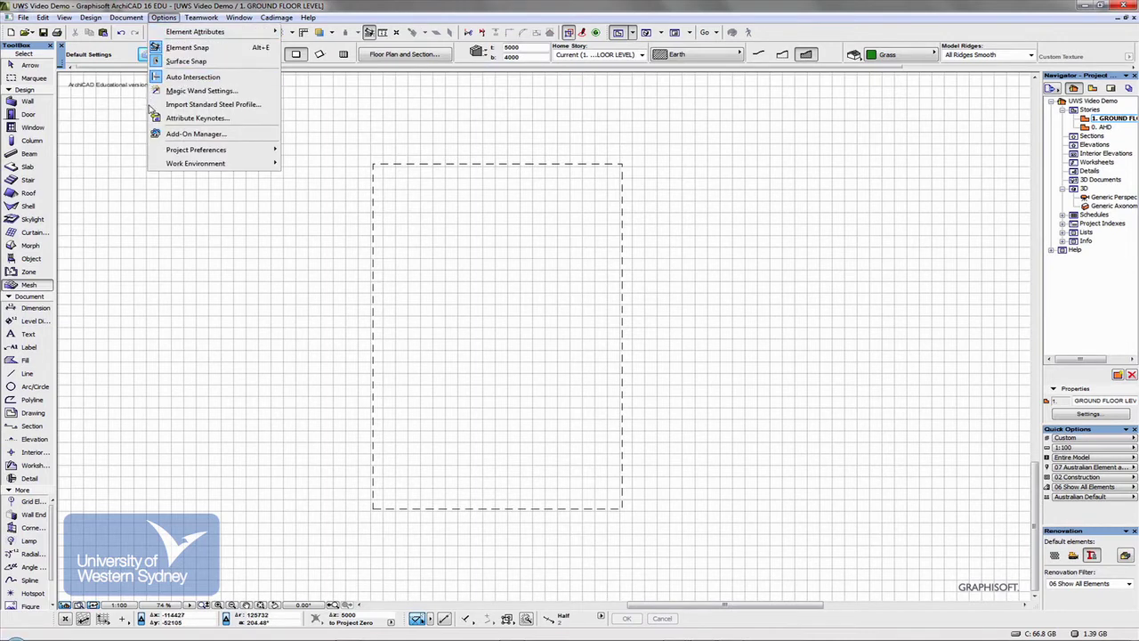
{"action": "mouse_move", "coordinate": [174, 162]}
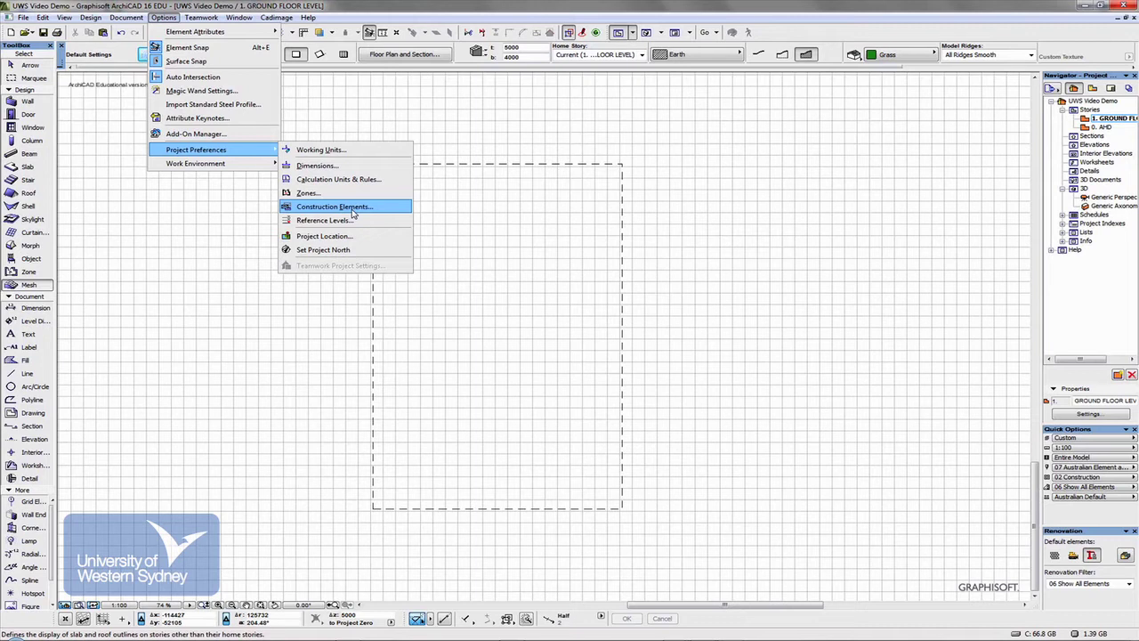
{"action": "left_click", "coordinate": [353, 209]}
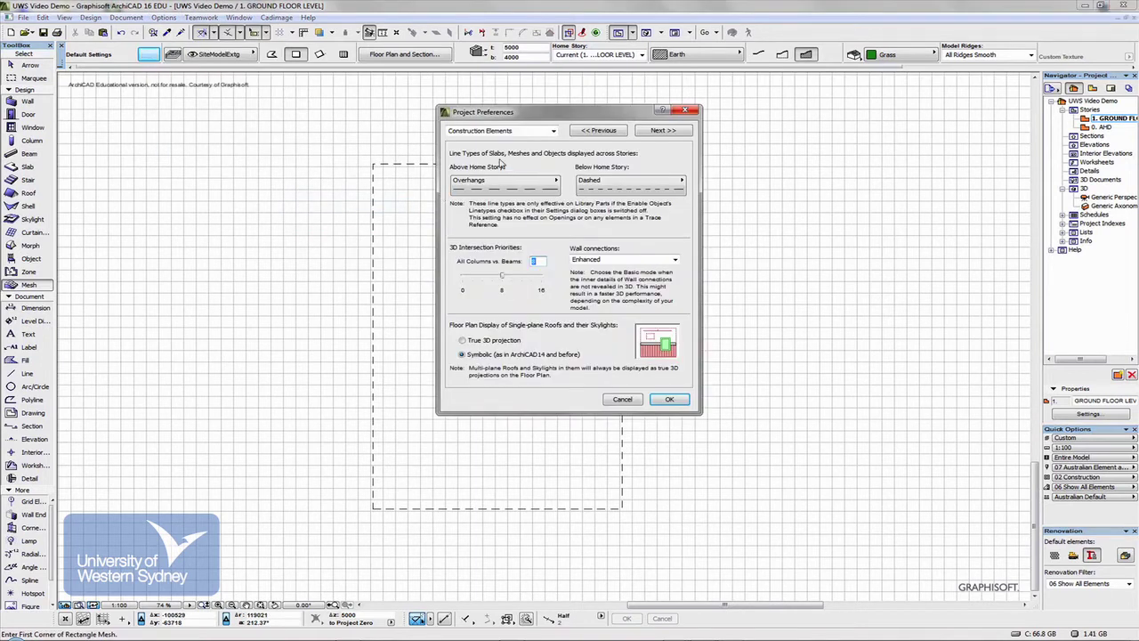
{"action": "left_click_drag", "start_coordinate": [547, 116], "coordinate": [190, 127]}
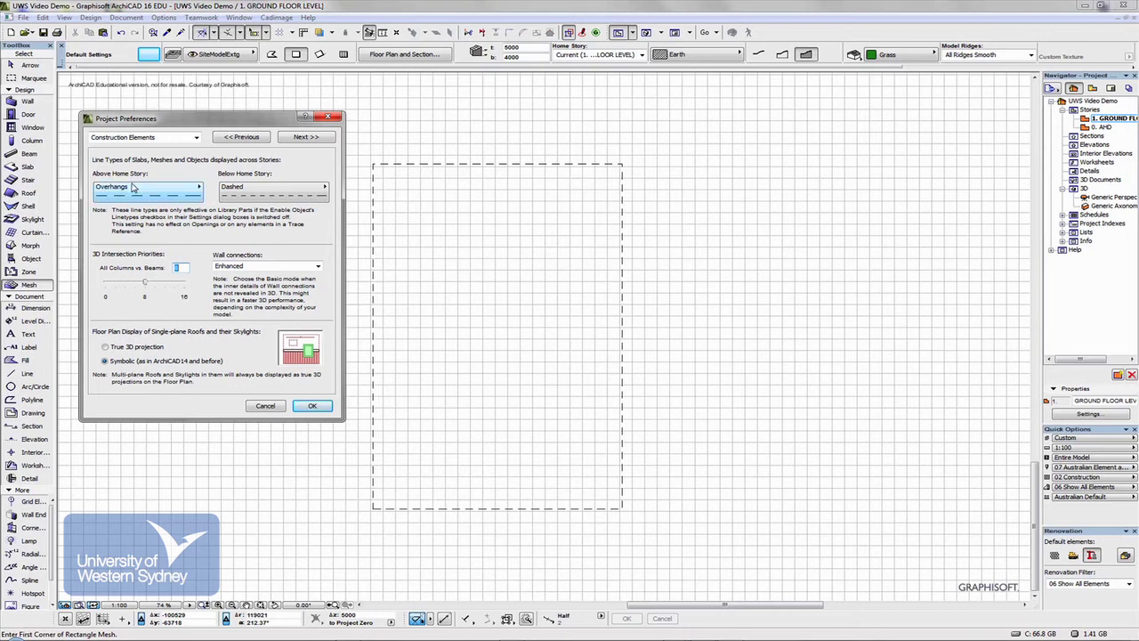
{"action": "left_click", "coordinate": [136, 188]}
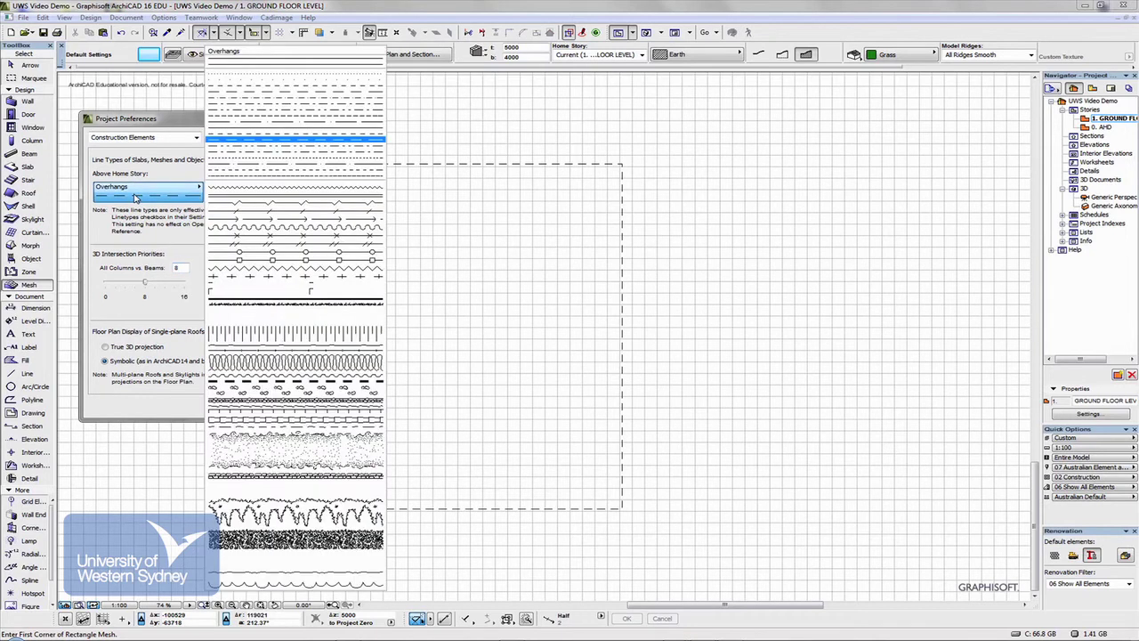
{"action": "left_click", "coordinate": [287, 59]}
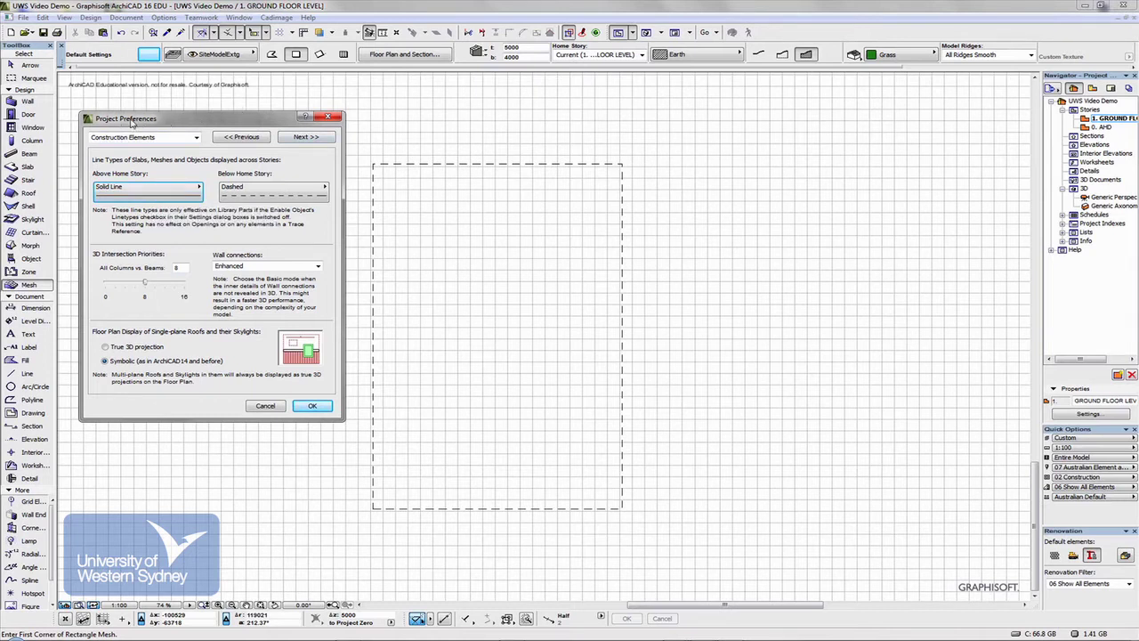
Apply the Solid Line preference and compare the mesh outline between the ground floor and 0. AHD
{"action": "left_click", "coordinate": [311, 406]}
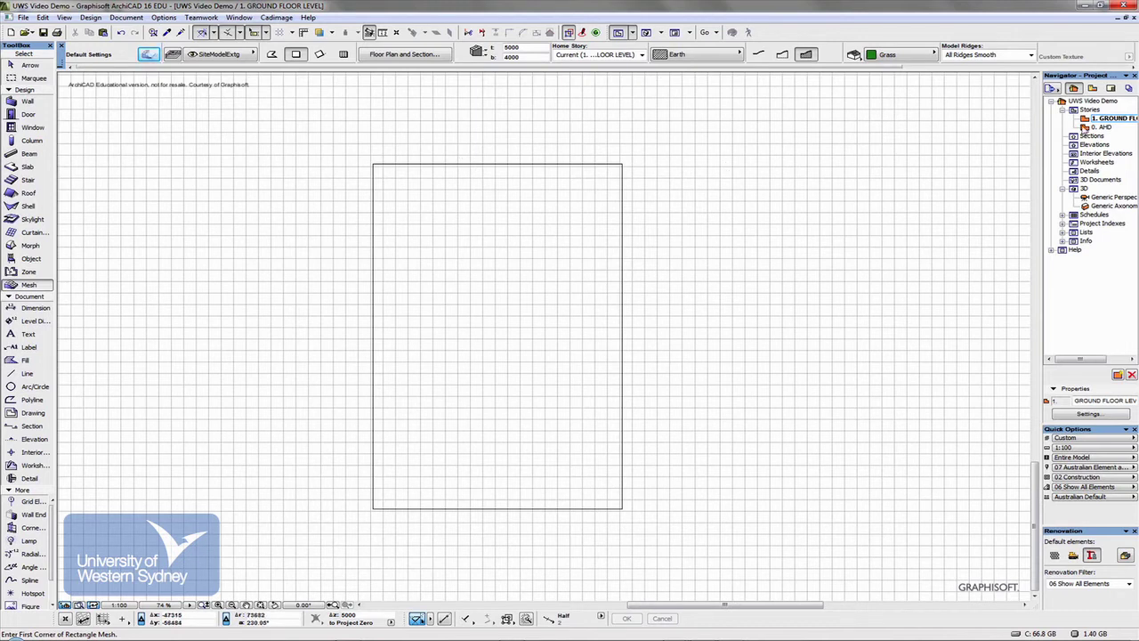
{"action": "double_click", "coordinate": [1087, 127]}
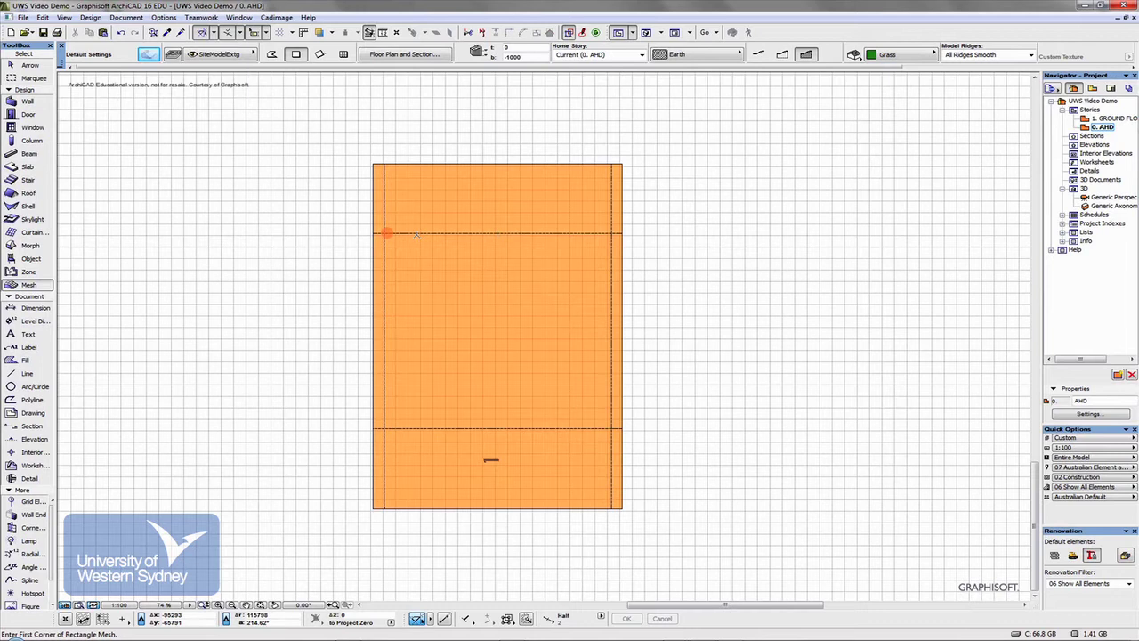
{"action": "double_click", "coordinate": [1107, 119]}
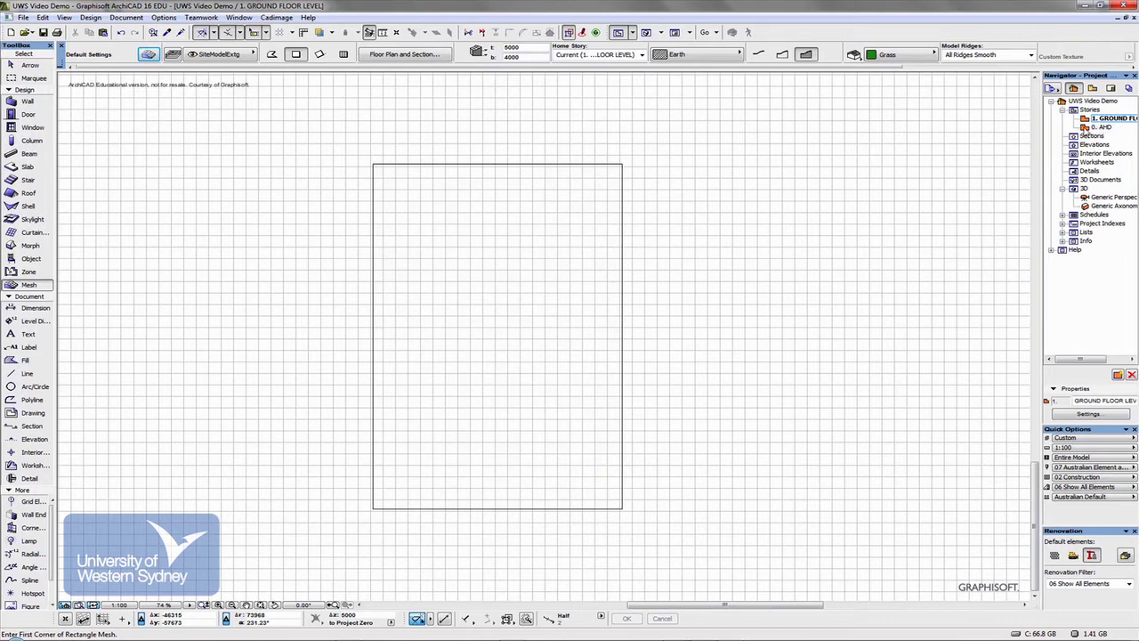
{"action": "double_click", "coordinate": [1101, 127]}
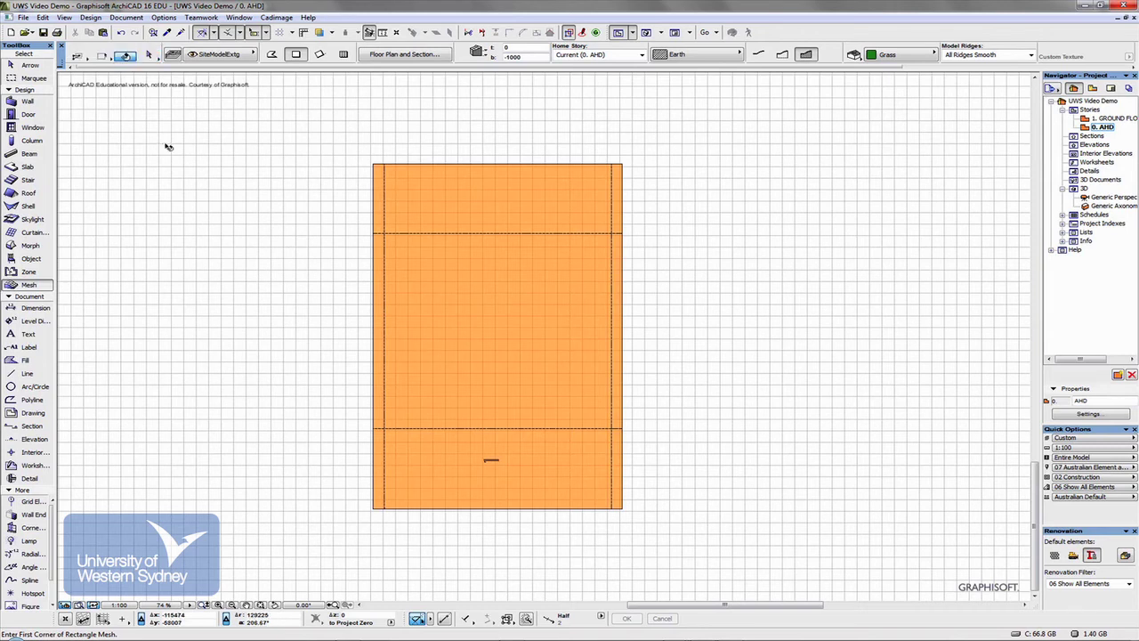
Select the four setback lines around the site mesh and copy them
{"action": "left_click", "coordinate": [383, 176]}
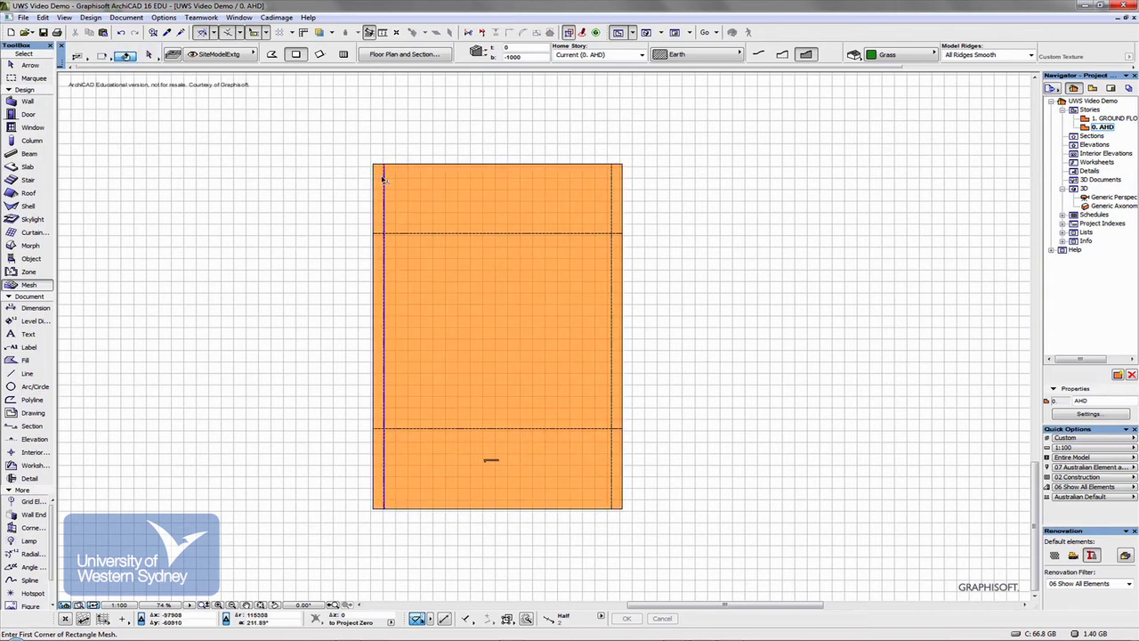
{"action": "left_click", "coordinate": [384, 169], "text": "shift"}
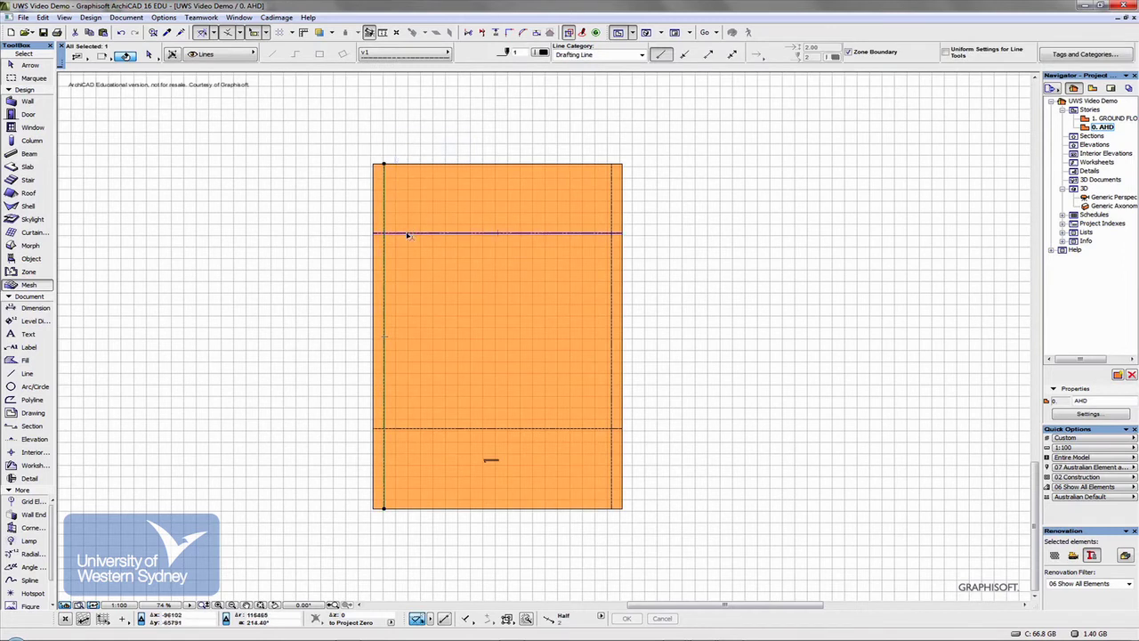
{"action": "left_click", "coordinate": [409, 234], "text": "shift"}
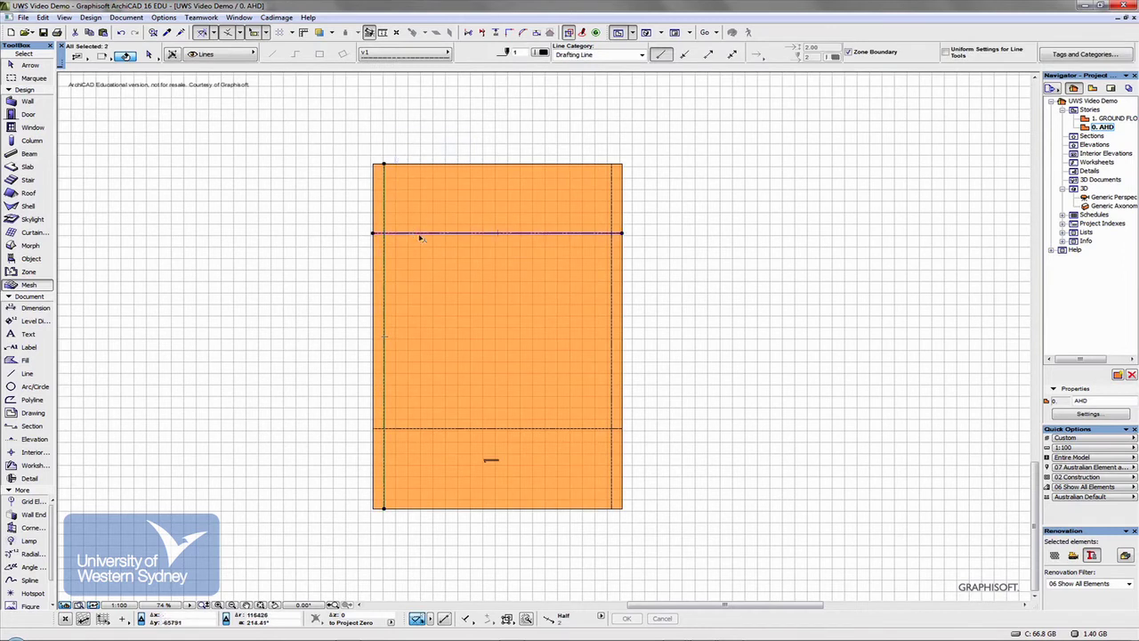
{"action": "left_click", "coordinate": [614, 212], "text": "shift"}
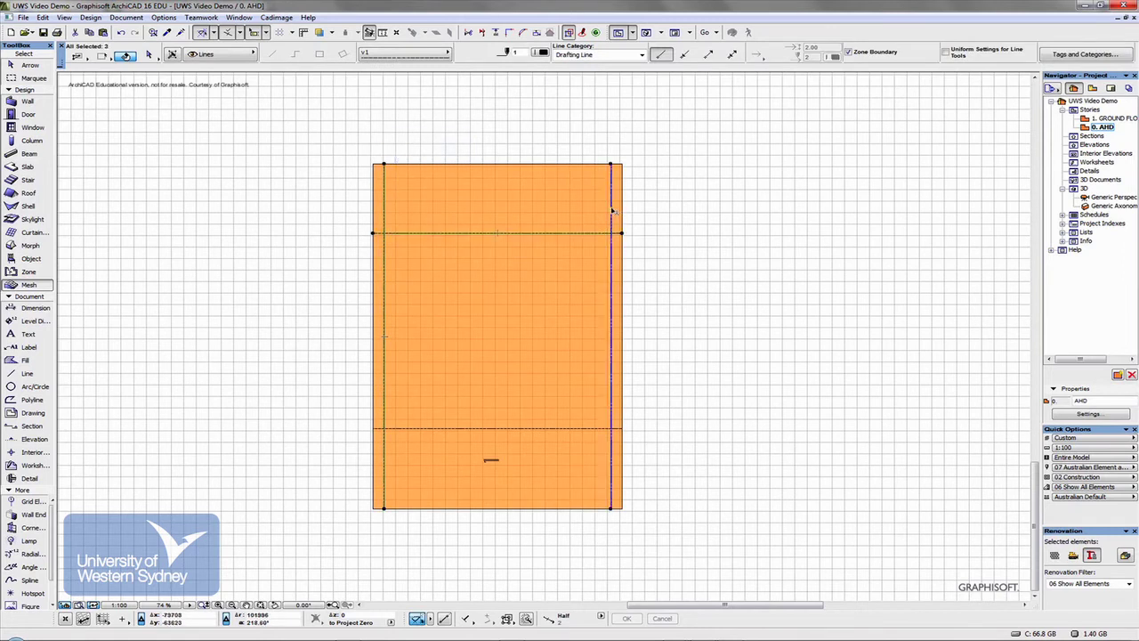
{"action": "left_click", "coordinate": [537, 429], "text": "shift"}
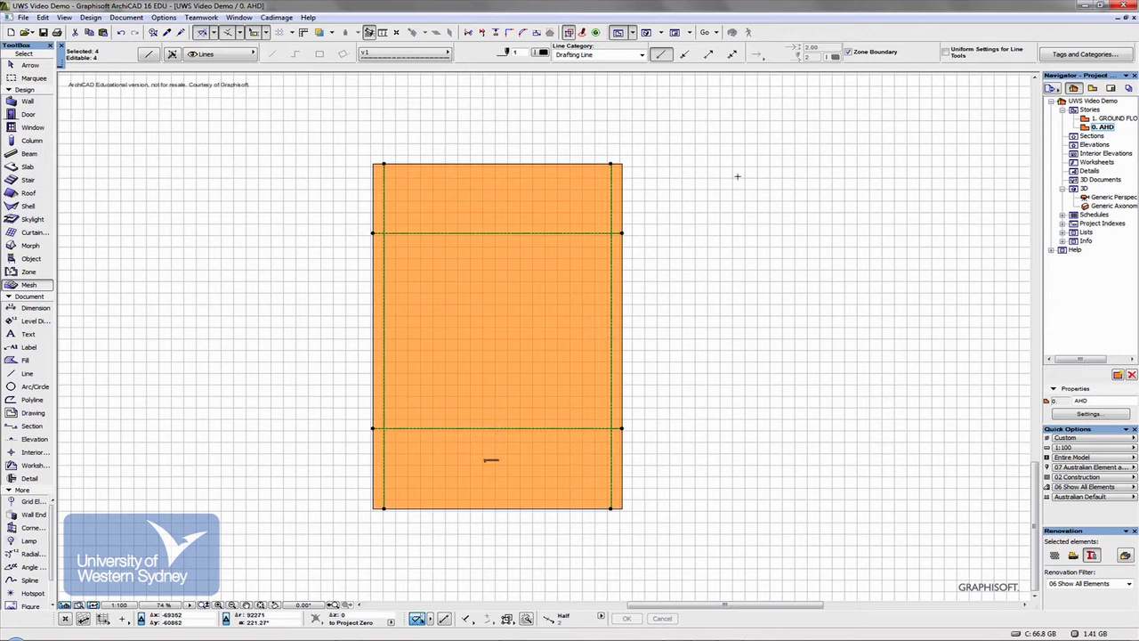
{"action": "left_click", "coordinate": [41, 18]}
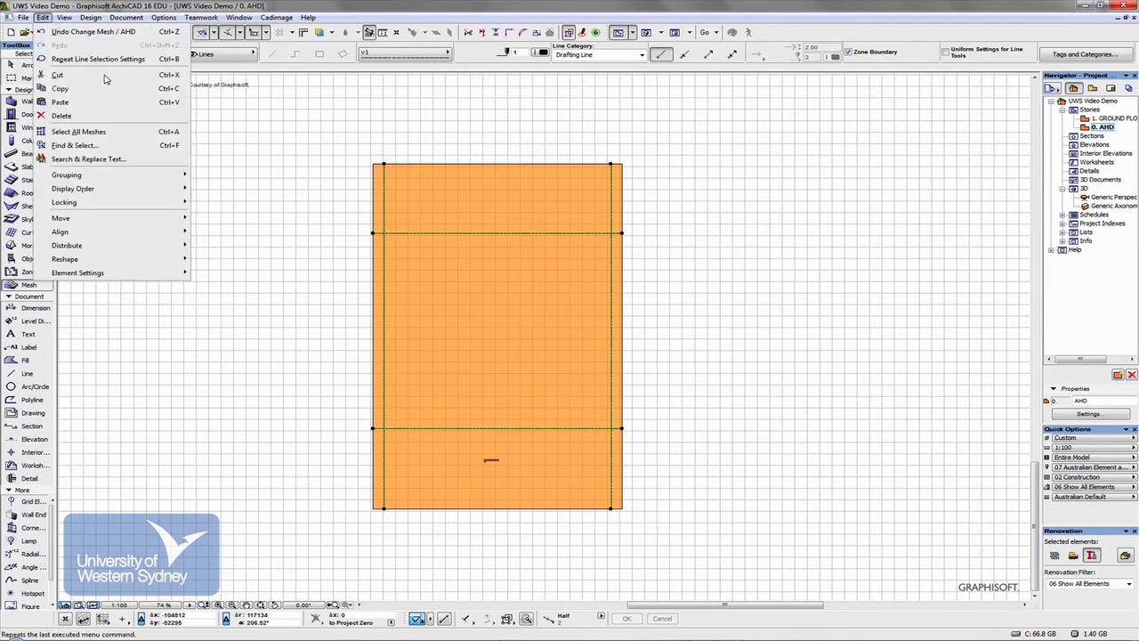
{"action": "mouse_move", "coordinate": [99, 231]}
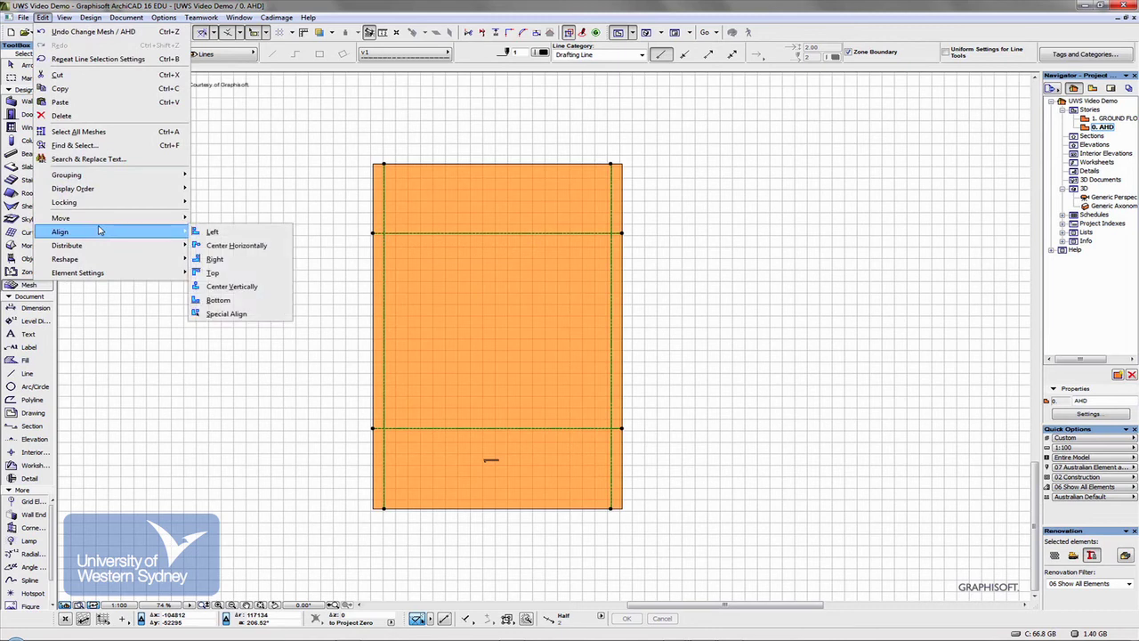
{"action": "left_click", "coordinate": [77, 89]}
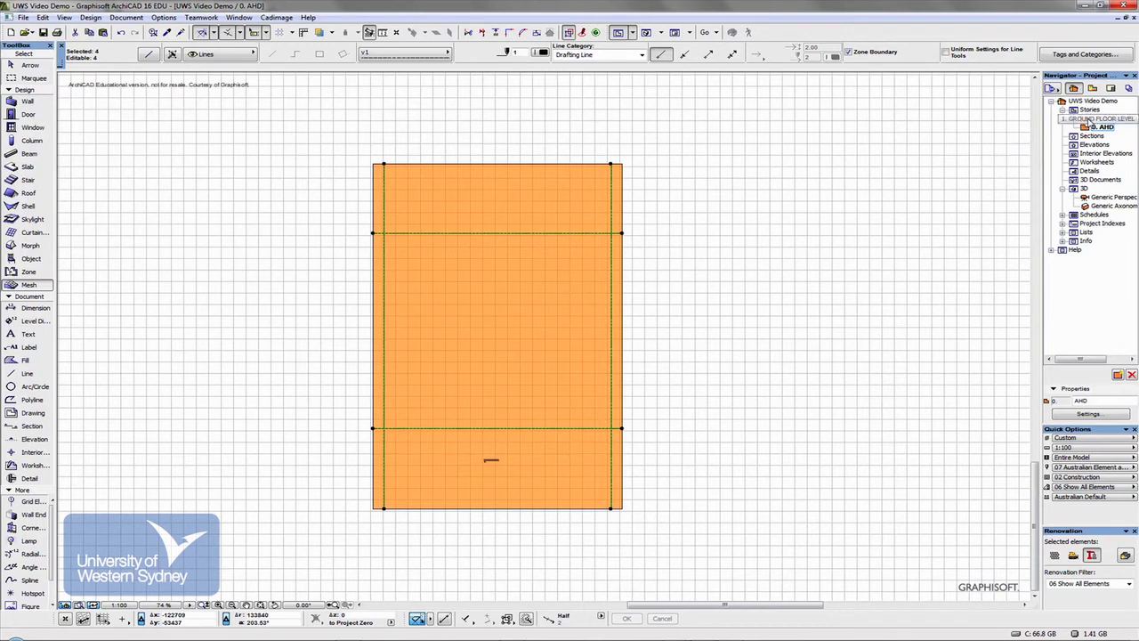
Paste the setback lines onto 1. GROUND FLOOR LEVEL and check them against 0. AHD
{"action": "double_click", "coordinate": [1088, 122]}
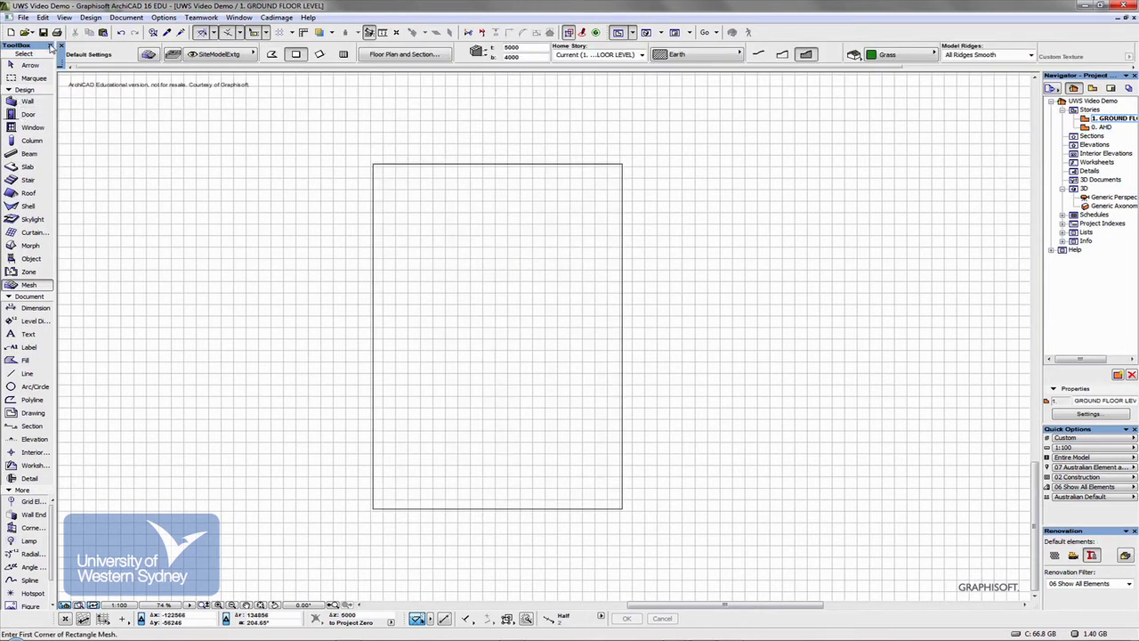
{"action": "left_click", "coordinate": [42, 18]}
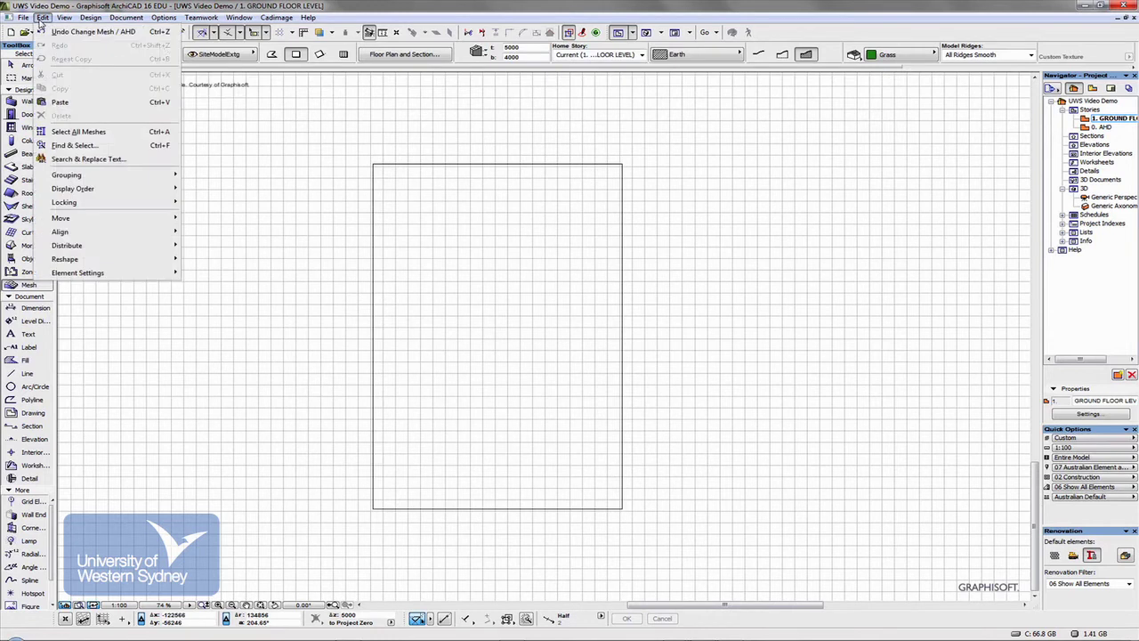
{"action": "left_click", "coordinate": [70, 106]}
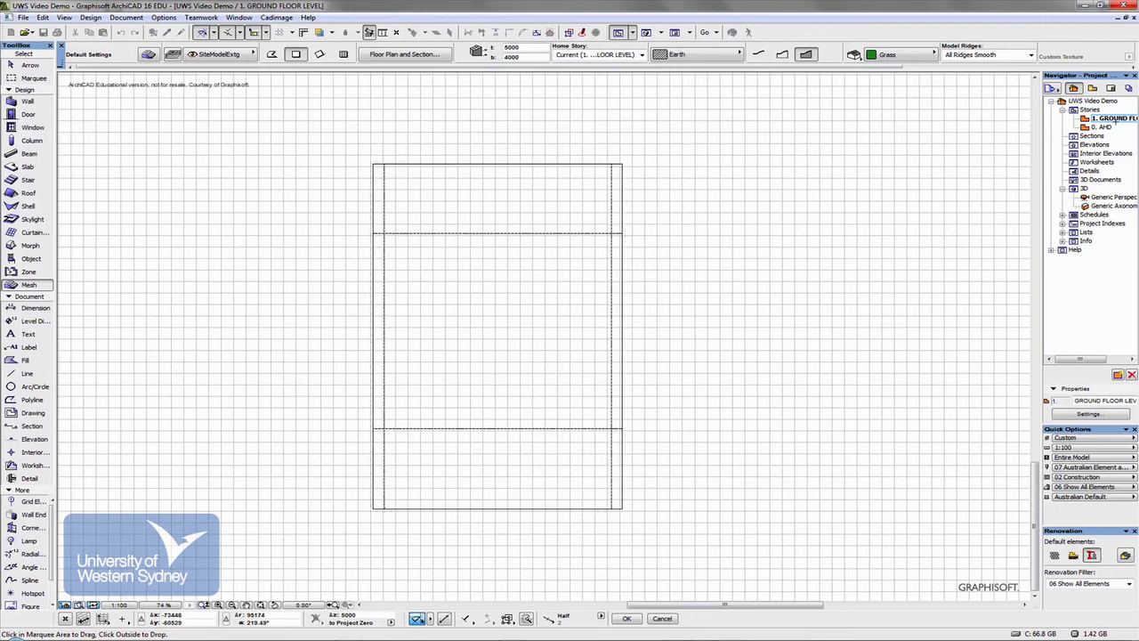
{"action": "double_click", "coordinate": [1104, 128]}
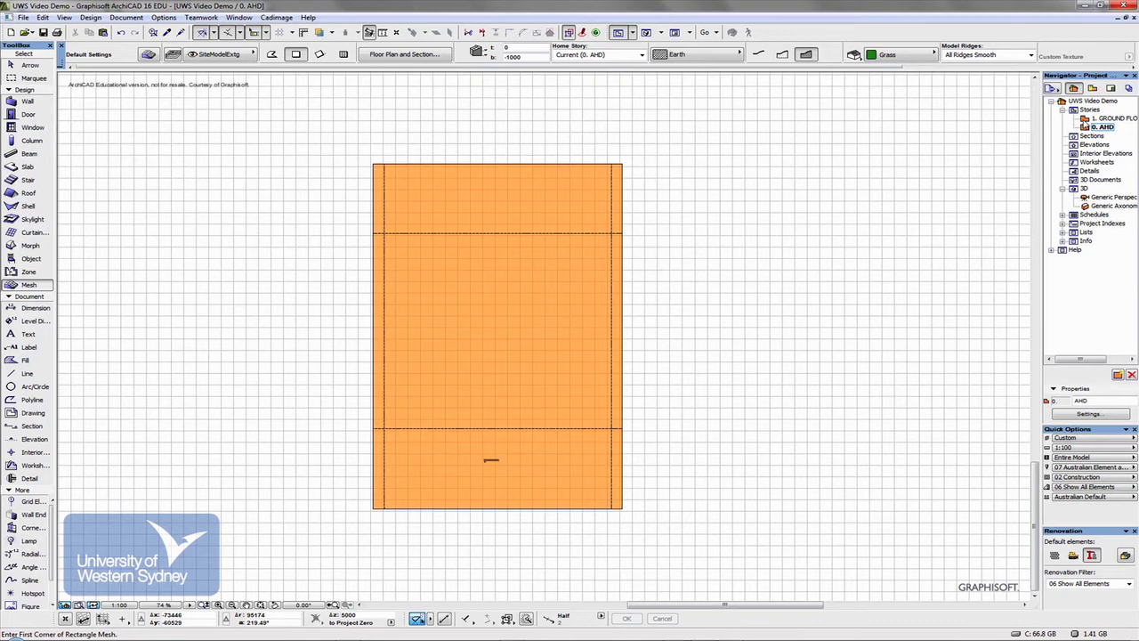
{"action": "double_click", "coordinate": [1085, 119]}
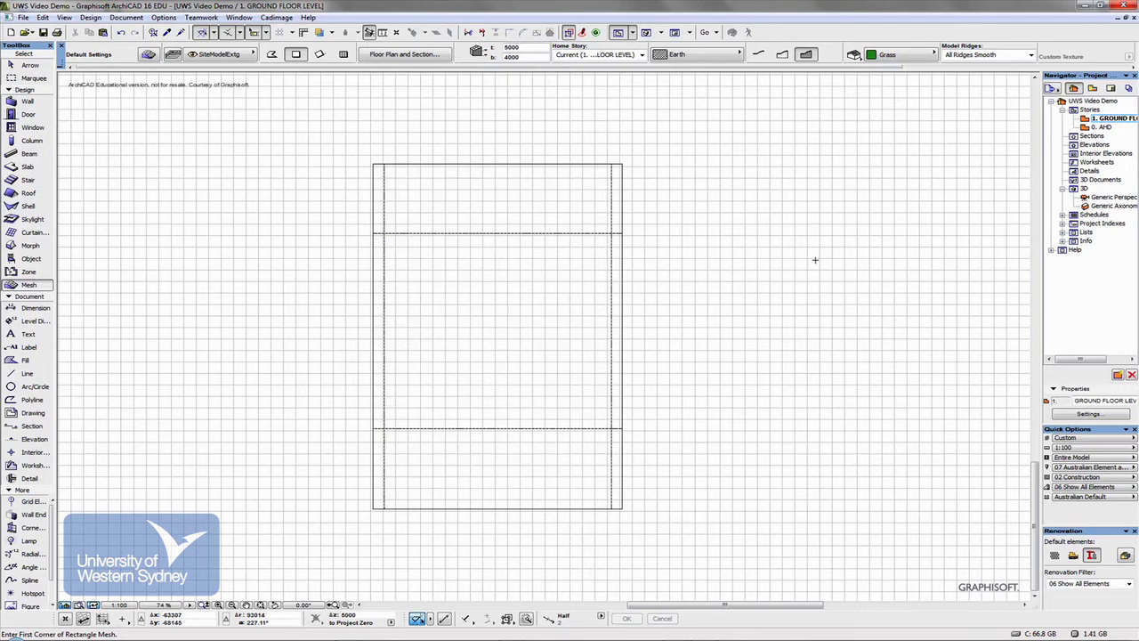
On 0. AHD, open Wall Default Settings showing 2700 height and 270 Cavity Brick fill
{"action": "scroll", "coordinate": [815, 260], "scroll_direction": "down", "scroll_amount": 2}
{"action": "middle_click_drag", "start_coordinate": [816, 260], "coordinate": [482, 275]}
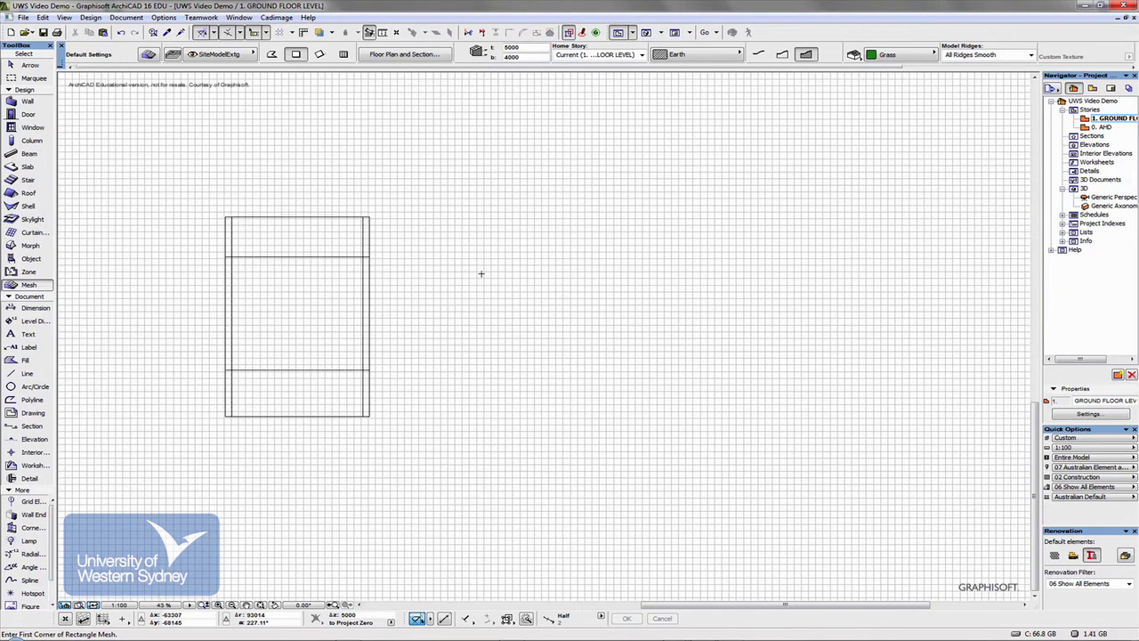
{"action": "scroll", "coordinate": [760, 323], "scroll_direction": "down", "scroll_amount": 1}
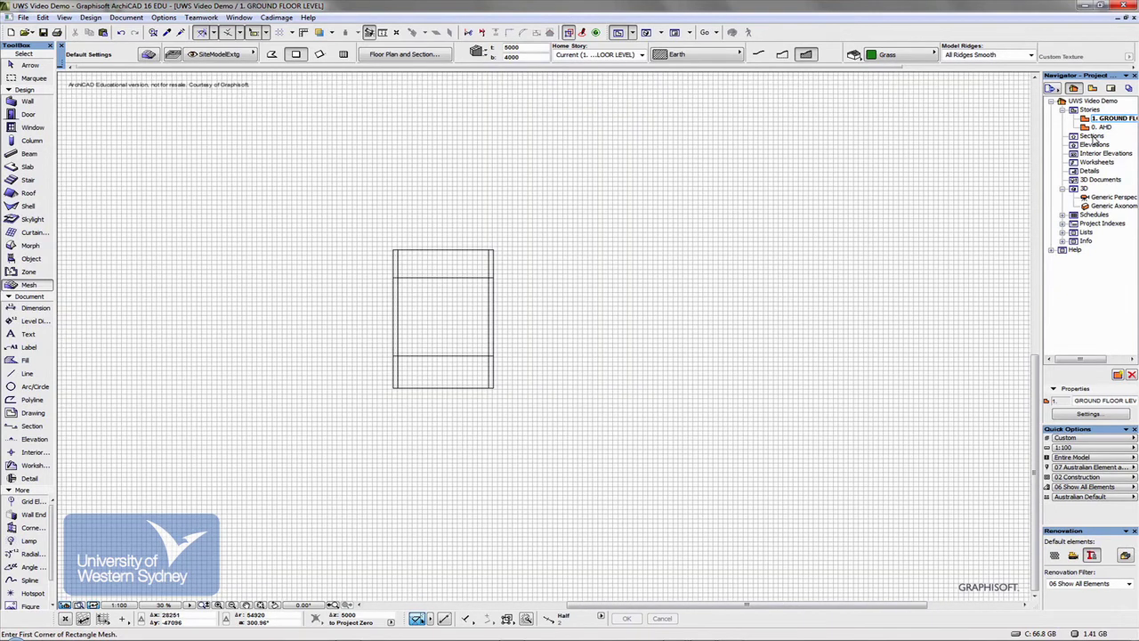
{"action": "double_click", "coordinate": [1101, 127]}
{"action": "scroll", "coordinate": [736, 293], "scroll_direction": "up", "scroll_amount": 2}
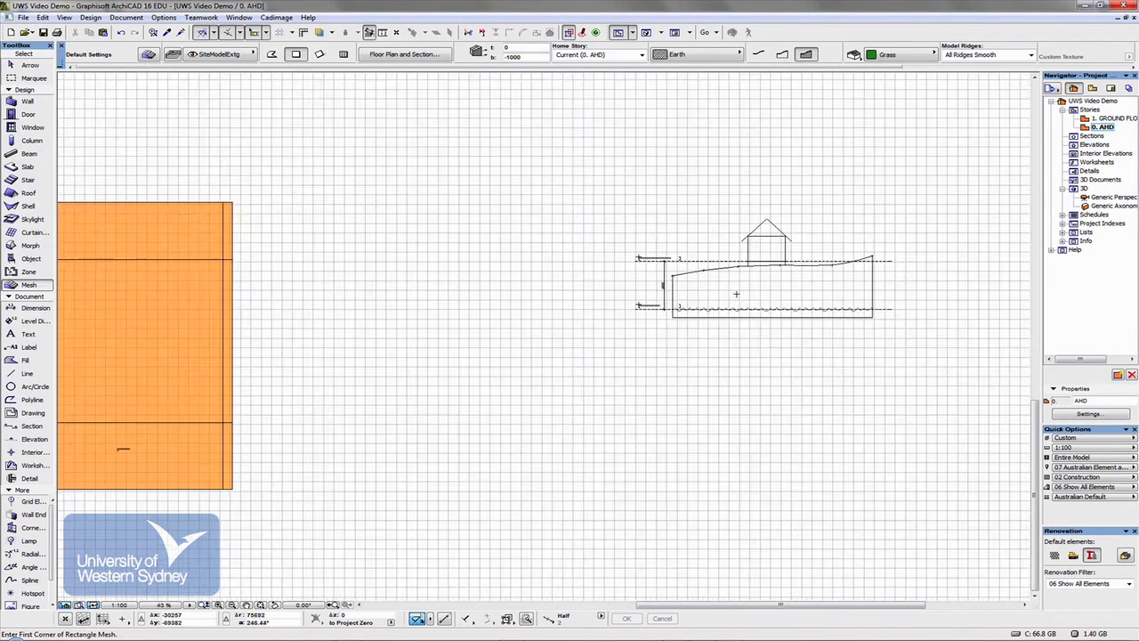
{"action": "scroll", "coordinate": [736, 294], "scroll_direction": "up", "scroll_amount": 5}
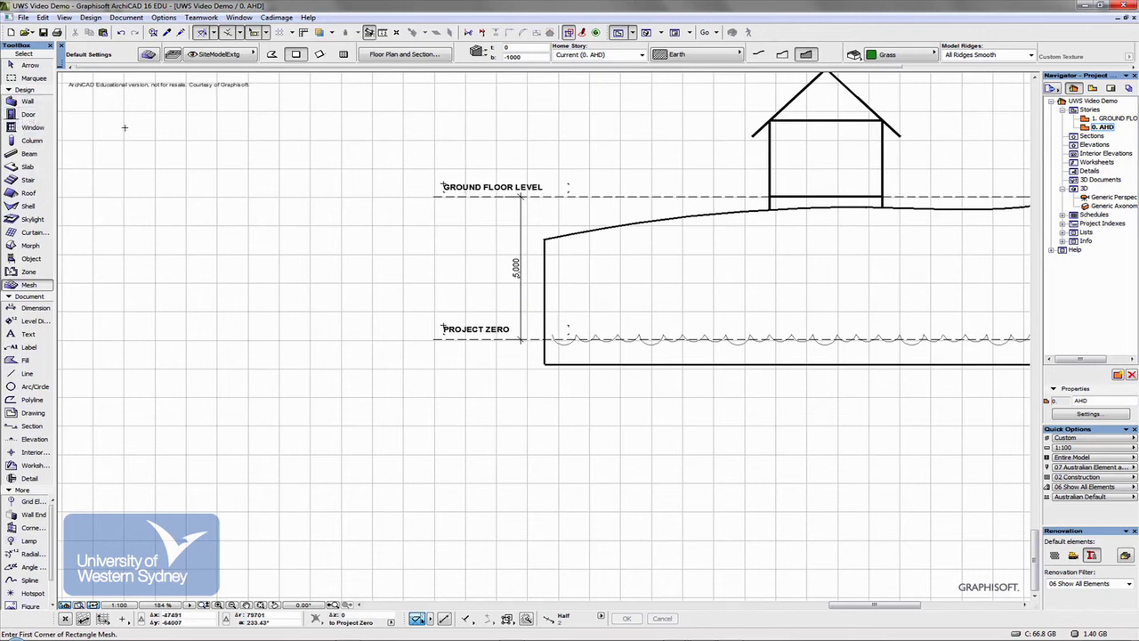
{"action": "left_click", "coordinate": [19, 103]}
{"action": "double_click", "coordinate": [18, 103]}
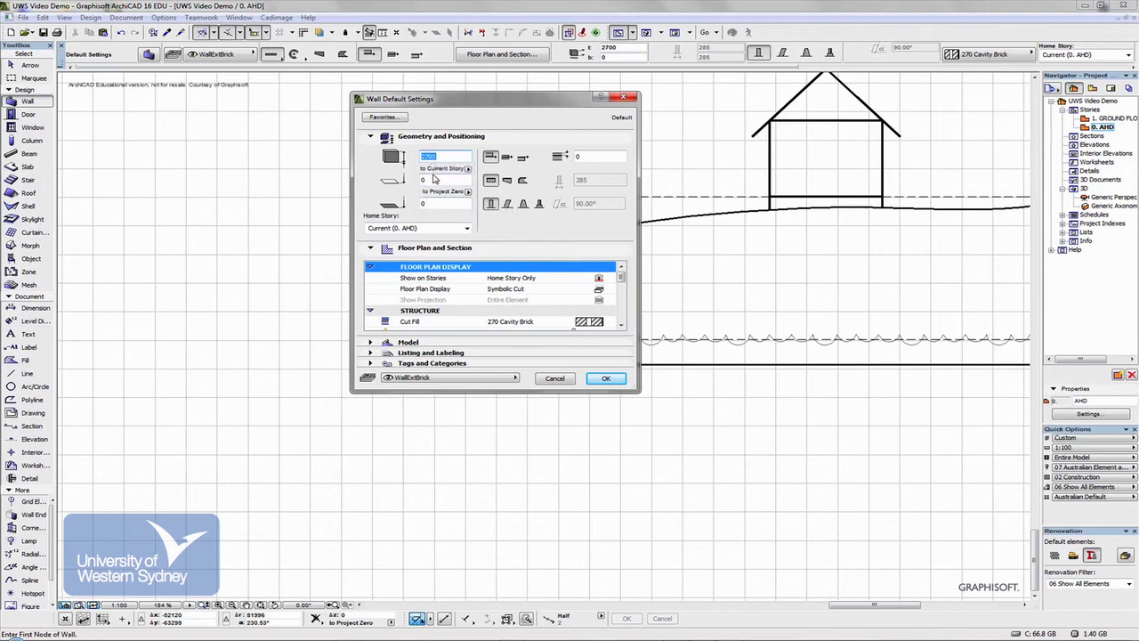
{"action": "left_click", "coordinate": [435, 179]}
Reopen Wall Default Settings on 1. GROUND FLOOR LEVEL, showing base 0 to story and 5000 to Project Zero
{"action": "left_click", "coordinate": [554, 381]}
{"action": "double_click", "coordinate": [1108, 118]}
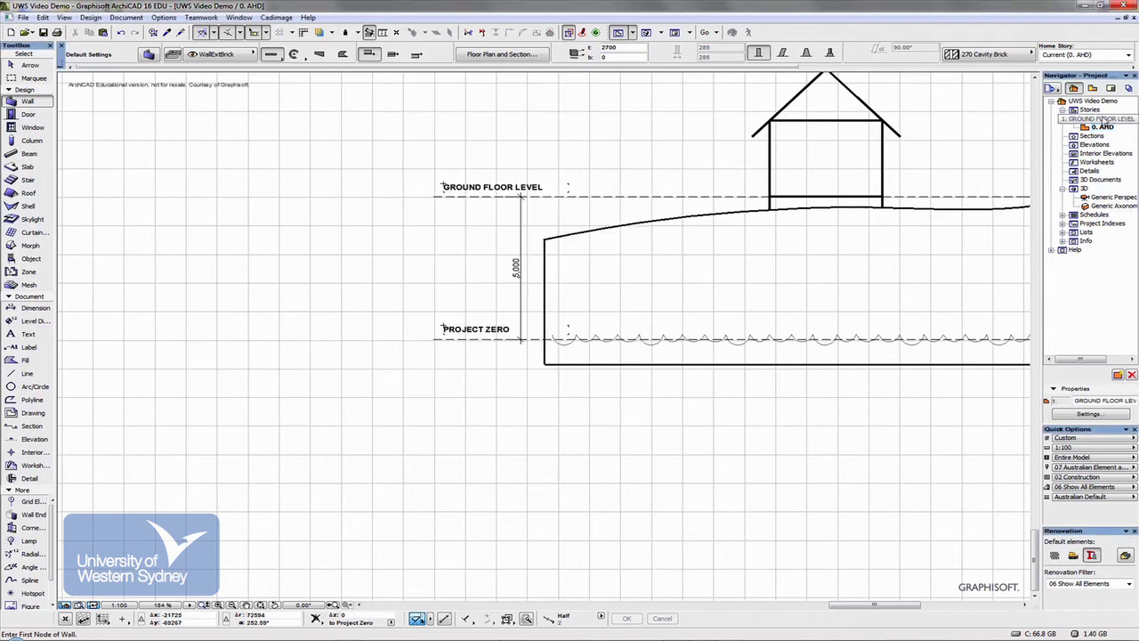
{"action": "scroll", "coordinate": [435, 239], "scroll_direction": "up", "scroll_amount": 4}
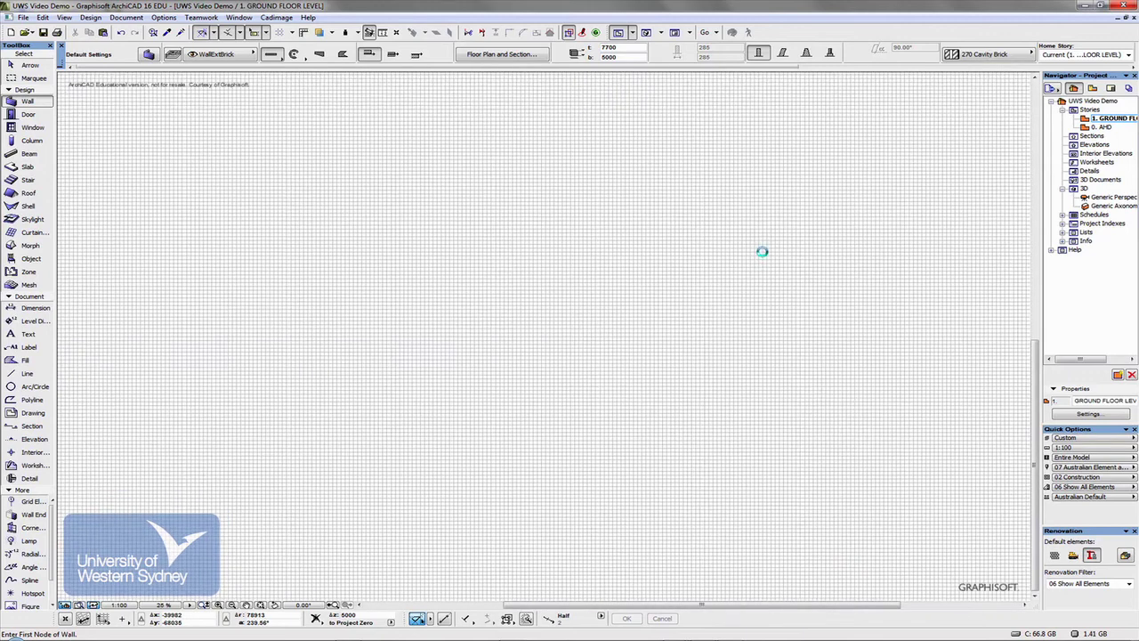
{"action": "scroll", "coordinate": [536, 287], "scroll_direction": "up", "scroll_amount": 1}
{"action": "middle_click_drag", "start_coordinate": [583, 251], "coordinate": [549, 303]}
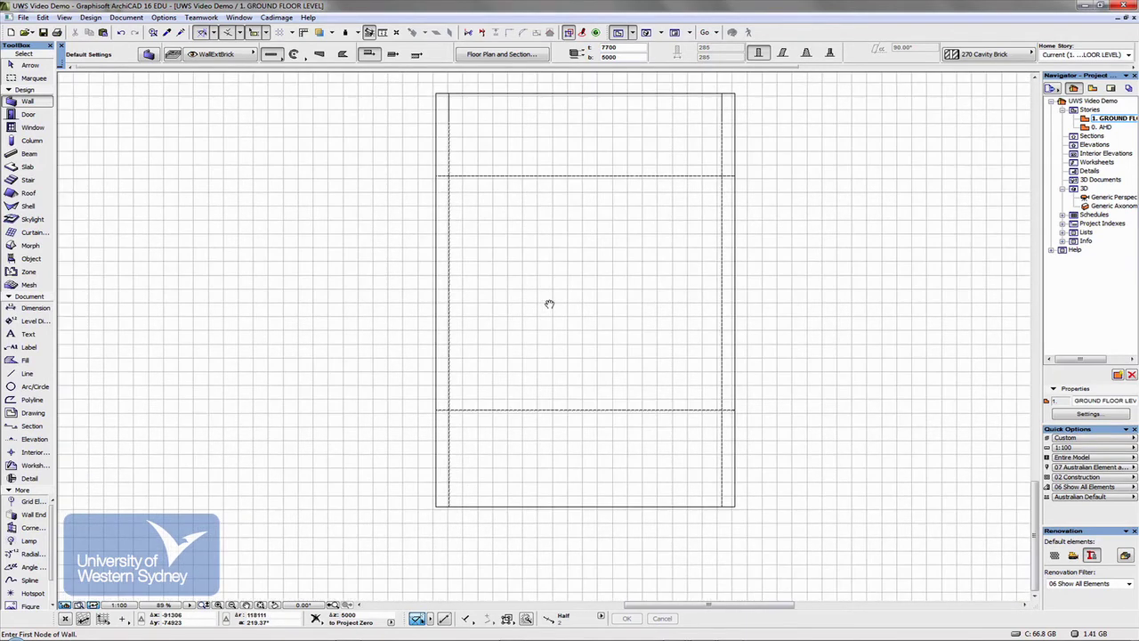
{"action": "double_click", "coordinate": [17, 105]}
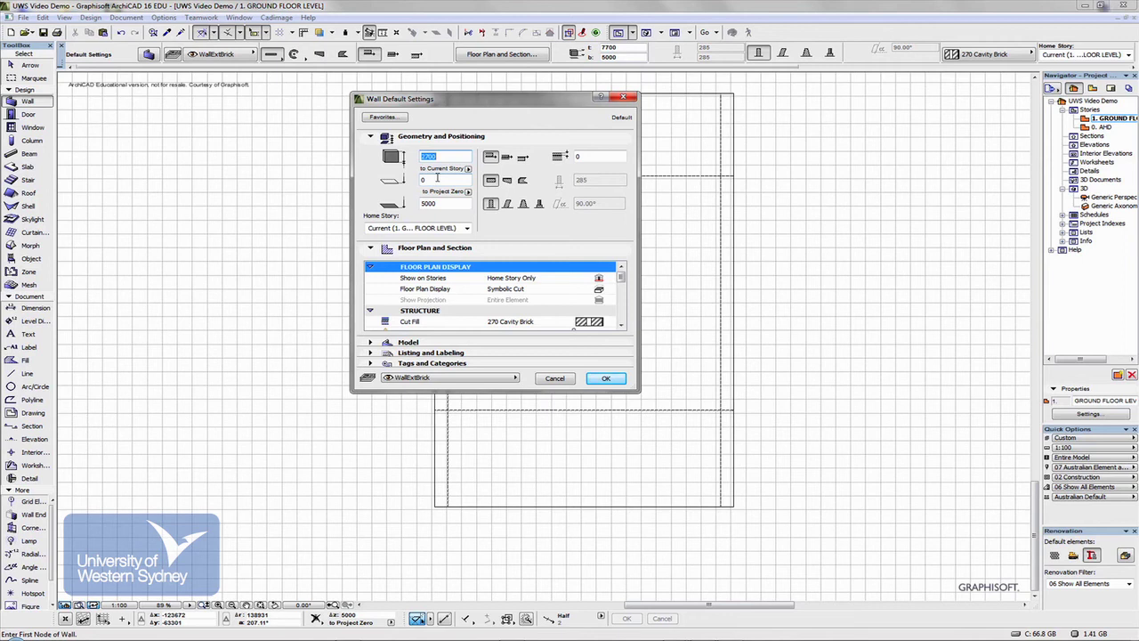
Set the wall height to 2700 and try a 1000 base offset from the story
{"action": "type", "text": "2700"}
{"action": "key", "text": "Tab"}
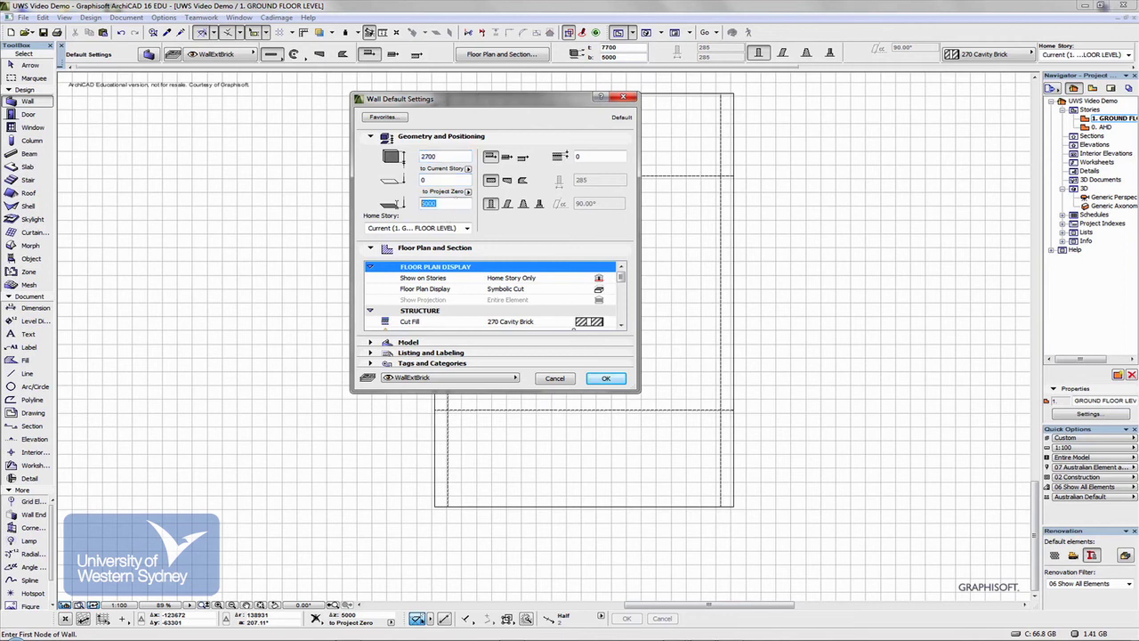
{"action": "left_click", "coordinate": [469, 180]}
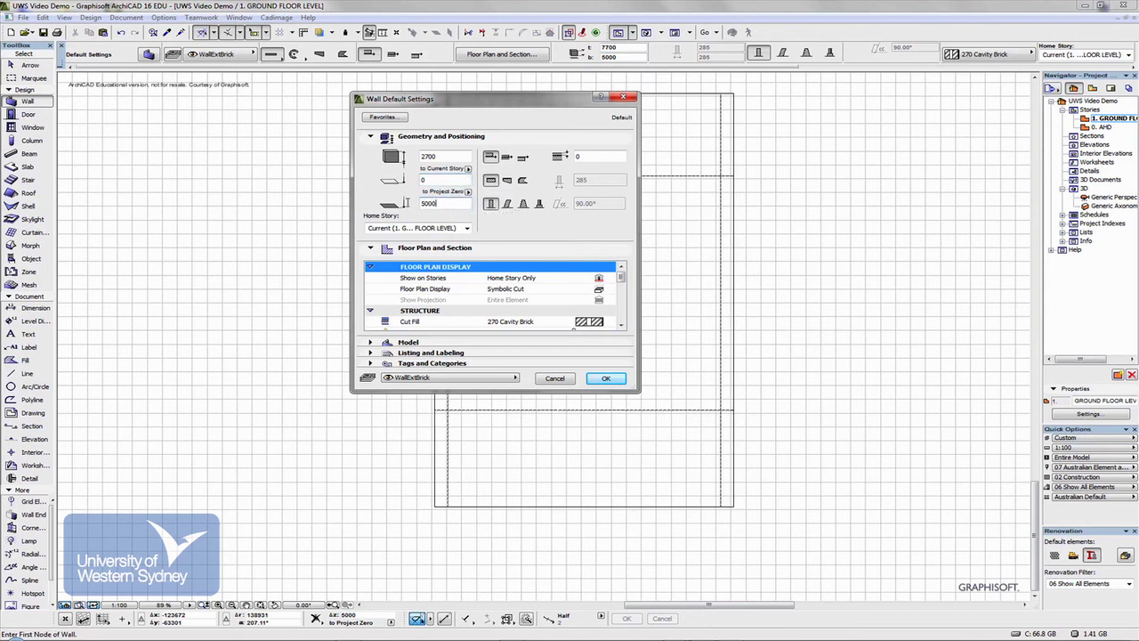
{"action": "left_click", "coordinate": [436, 203]}
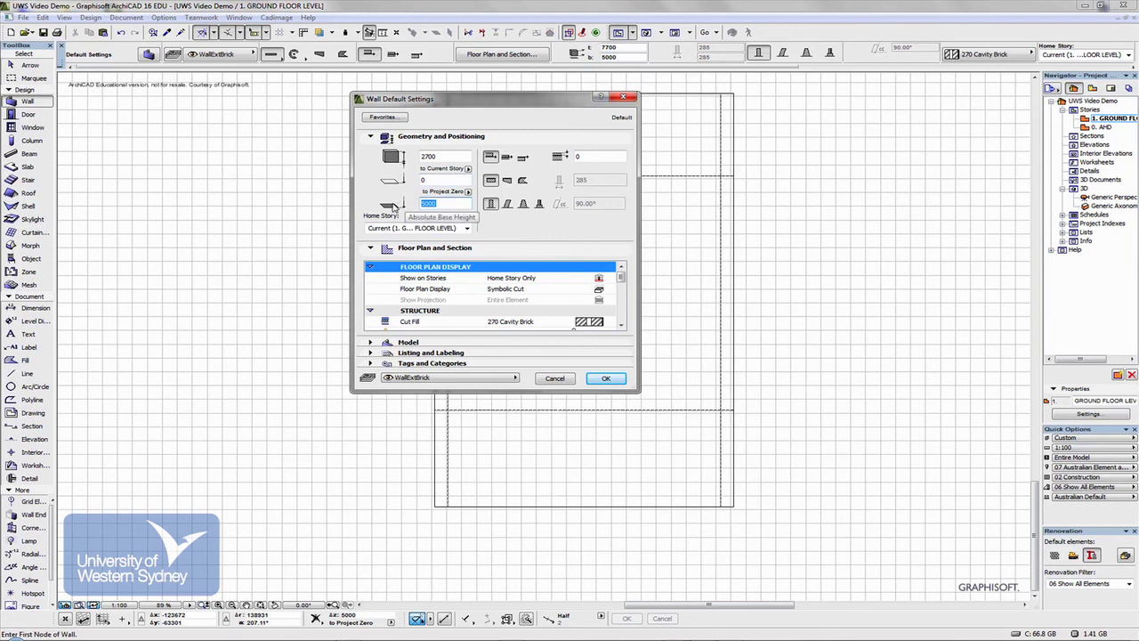
{"action": "left_click", "coordinate": [435, 181]}
{"action": "type", "text": "1"}
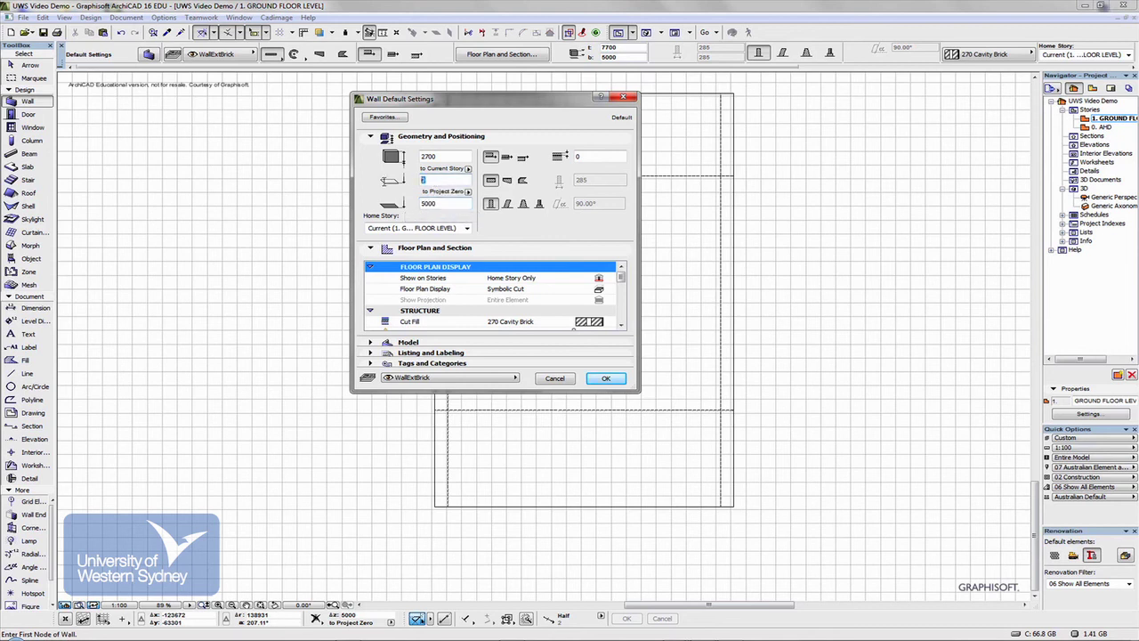
{"action": "type", "text": "00"}
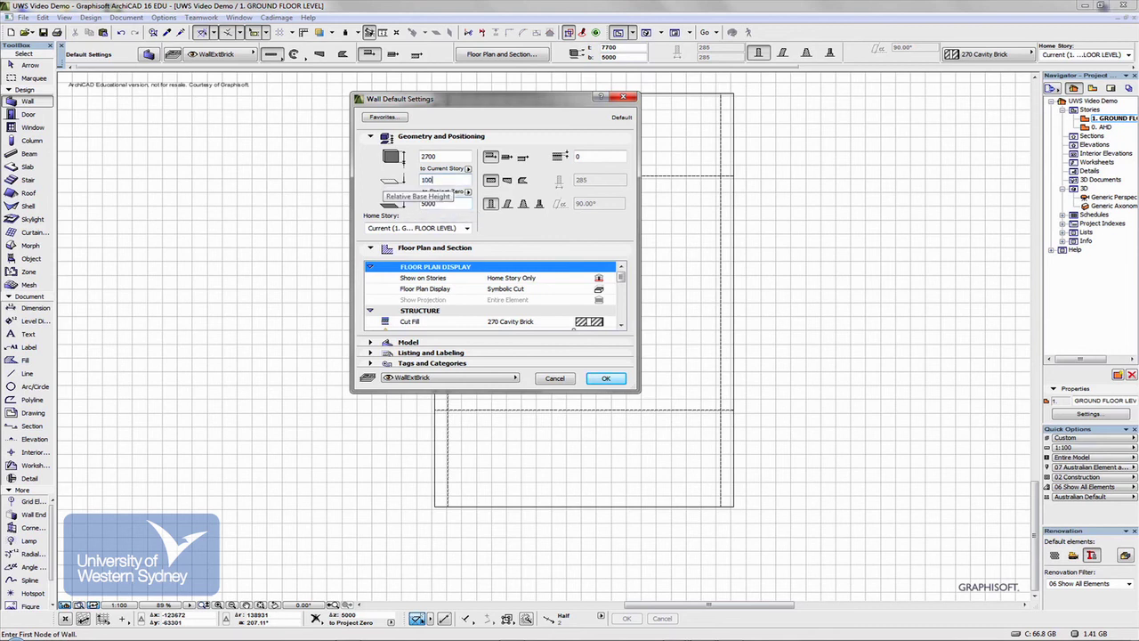
{"action": "type", "text": "0"}
{"action": "left_click", "coordinate": [443, 206]}
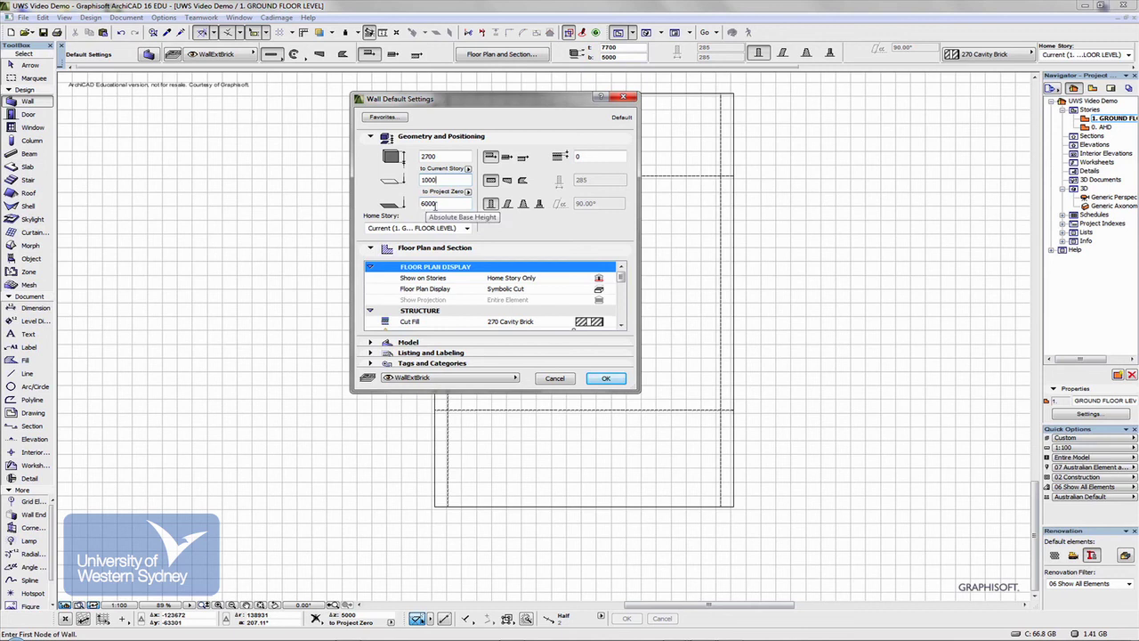
Enter 5000 as the wall base height relative to Project Zero
{"action": "double_click", "coordinate": [446, 203]}
{"action": "type", "text": "5"}
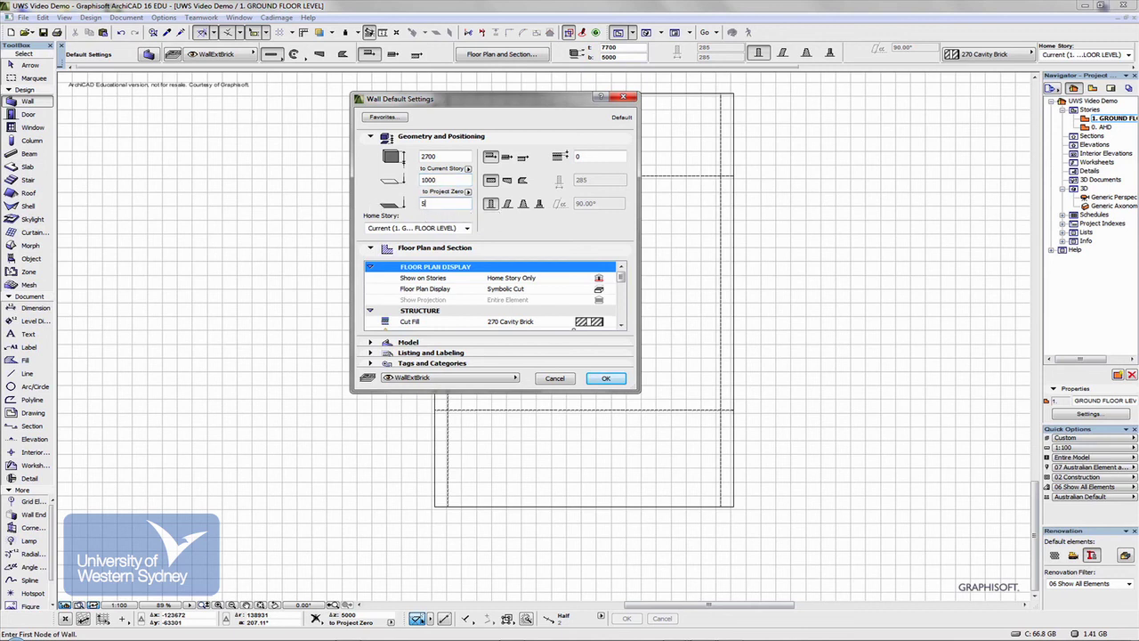
{"action": "type", "text": "000"}
{"action": "key", "text": "Tab"}
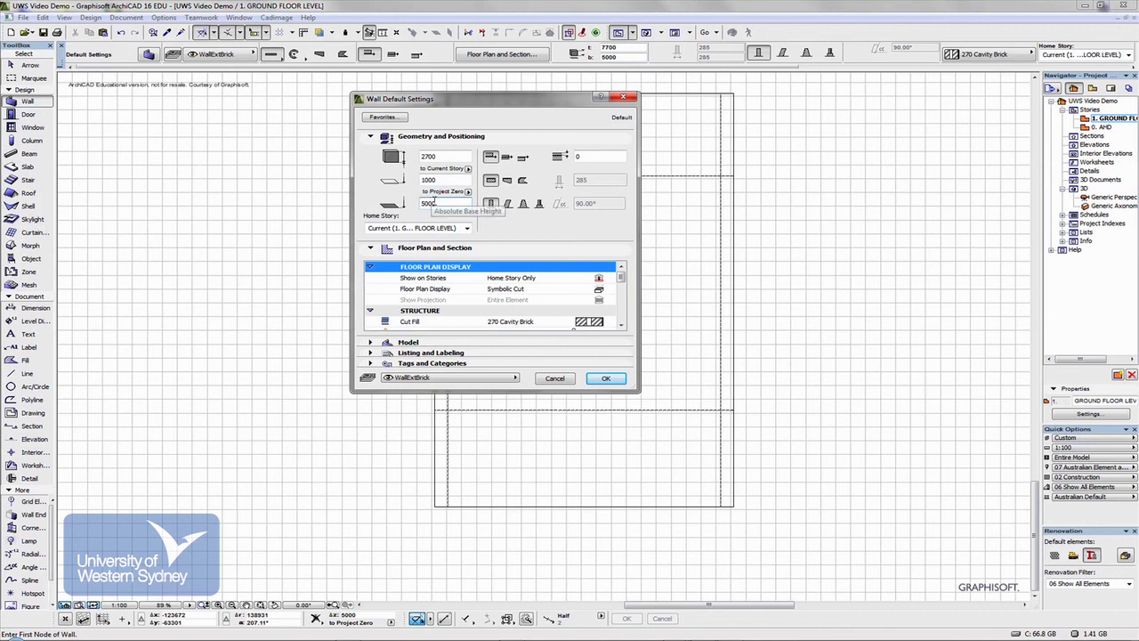